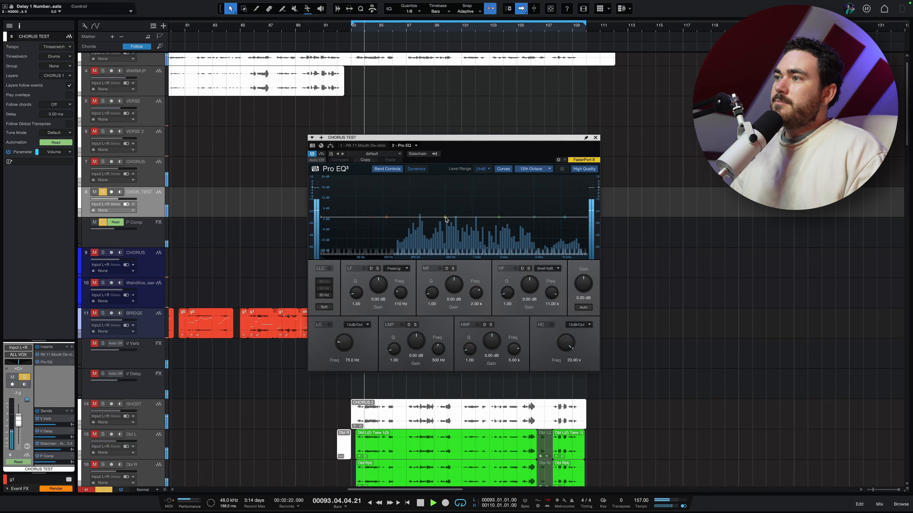
# Step: Boost the vocal EQ's low-mid band about 16 dB near 300 Hz with a Q of 2.50, auditioning it during playback
pyautogui.moveTo(446, 219); pyautogui.dragTo(425, 188)
pyautogui.scroll(5, 425, 187)
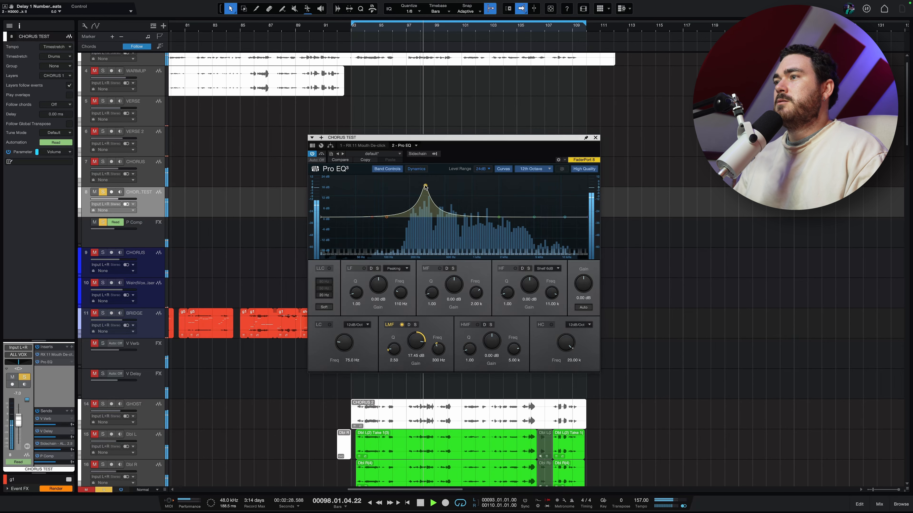
pyautogui.press('space')
pyautogui.doubleClick(425, 187)
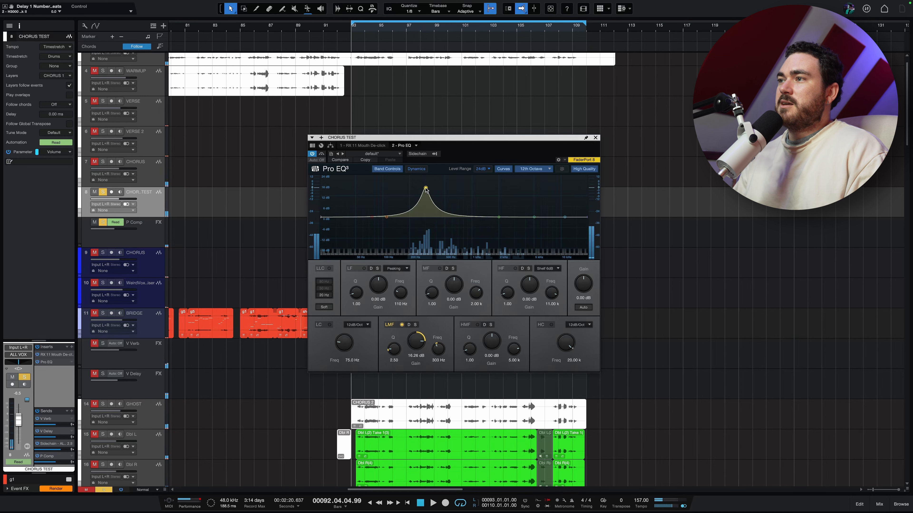
# Step: Turn the low-mid boost into a wide cut of about 10 dB near 323 Hz with a Q of about 0.97
pyautogui.scroll(-4, 425, 190)
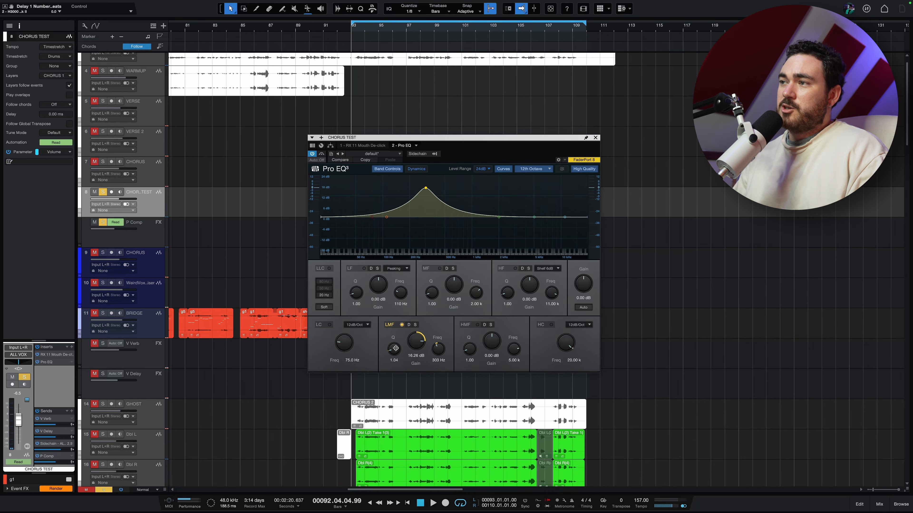
pyautogui.moveTo(426, 188); pyautogui.dragTo(430, 219)
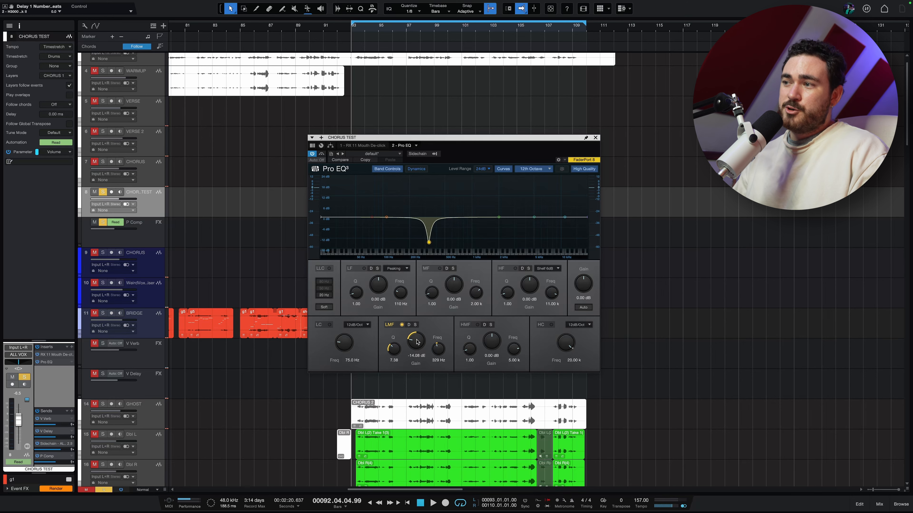
pyautogui.moveTo(393, 357)
pyautogui.mouseDown()
pyautogui.moveTo(392, 375)
pyautogui.moveTo(395, 346)
pyautogui.mouseUp()
pyautogui.moveTo(431, 242)
pyautogui.mouseDown()
pyautogui.moveTo(429, 221)
pyautogui.moveTo(428, 251)
pyautogui.moveTo(429, 237)
pyautogui.mouseUp()
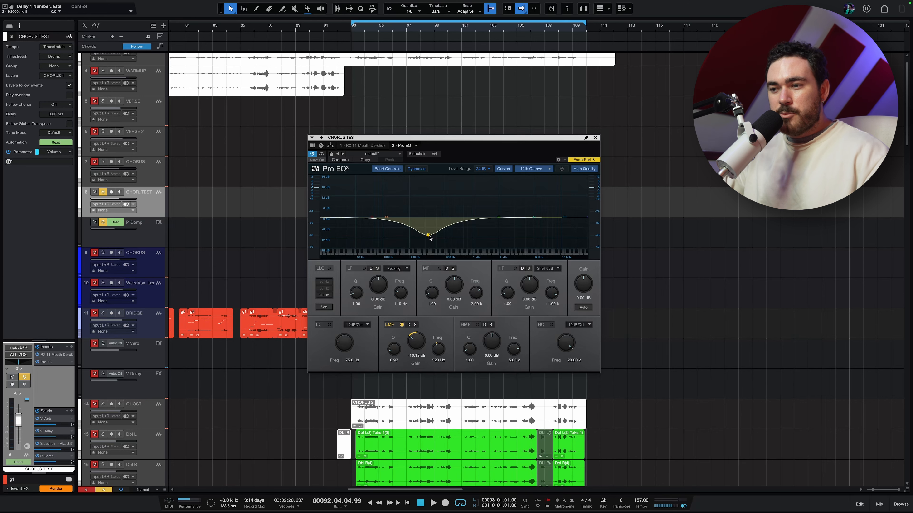
# Step: Reduce the low-mid cut to about 2 dB at 300 Hz and compare it with the EQ bypassed during playback
pyautogui.press('space')
pyautogui.moveTo(430, 237)
pyautogui.mouseDown()
pyautogui.moveTo(425, 188)
pyautogui.moveTo(426, 223)
pyautogui.mouseUp()
pyautogui.click(322, 154)
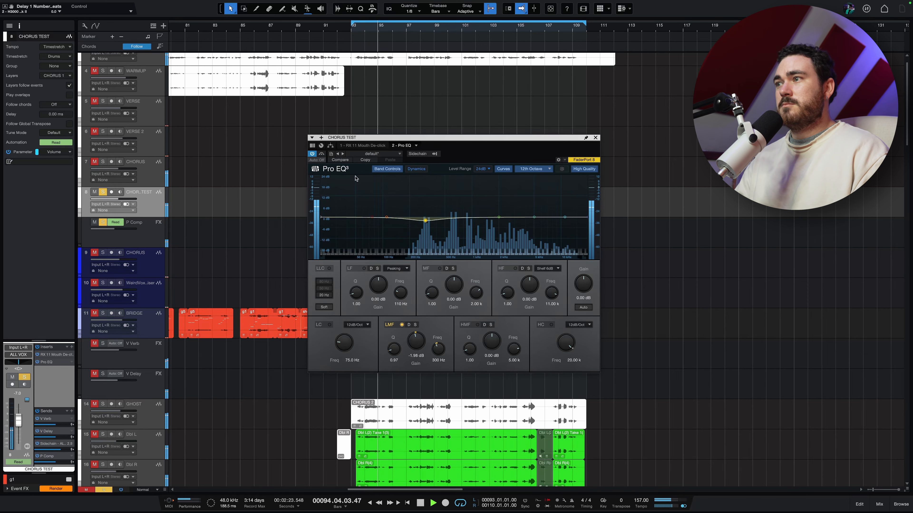
pyautogui.press('space')
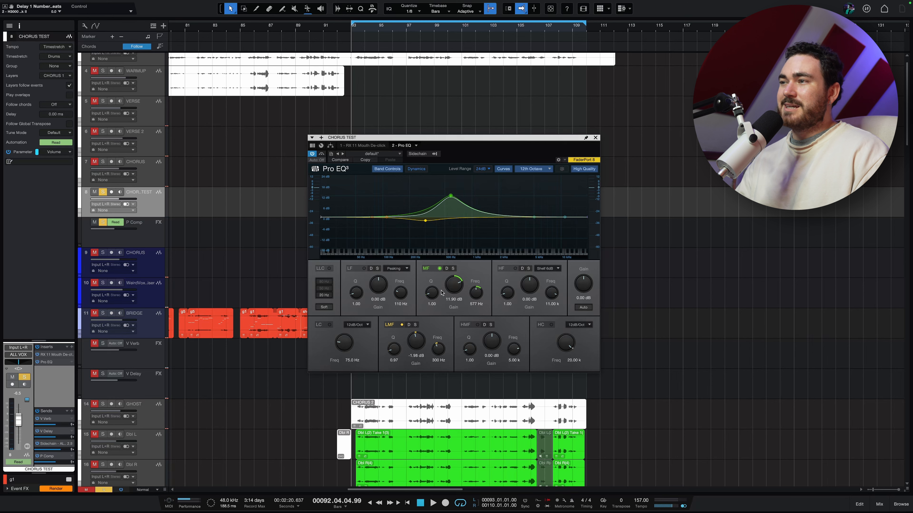
# Step: Sweep a mid-band boost of about 17 dB to around 621 Hz during playback and narrow its Q to 4.90
pyautogui.press('space')
pyautogui.moveTo(451, 197); pyautogui.dragTo(454, 189)
pyautogui.scroll(5, 454, 189)
pyautogui.scroll(3, 453, 189)
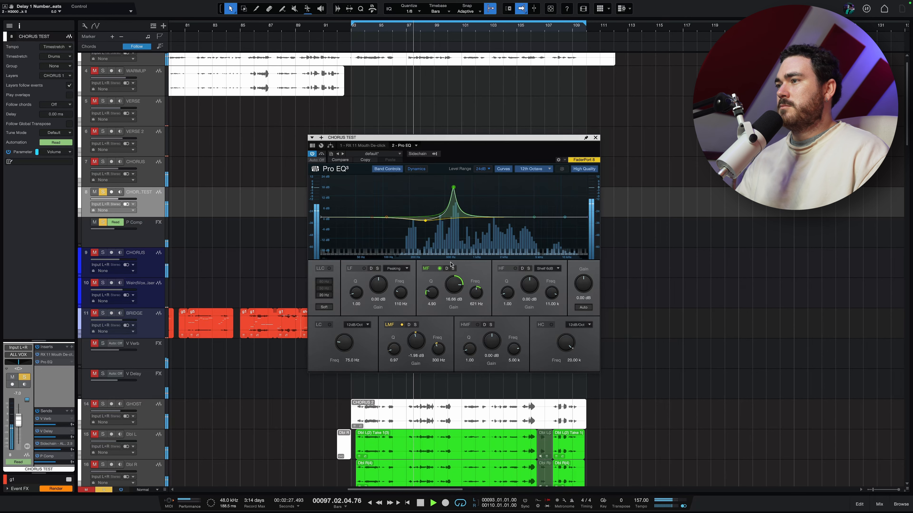
# Step: Change the mid band to a cut of about 2.6 dB and compare the vocal with the EQ bypassed
pyautogui.moveTo(454, 291); pyautogui.dragTo(452, 293)
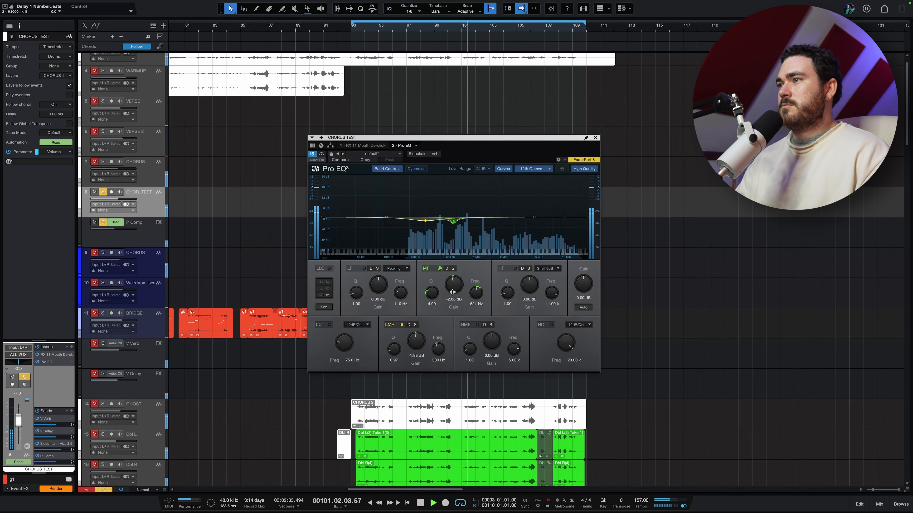
pyautogui.click(323, 155)
pyautogui.click(322, 154)
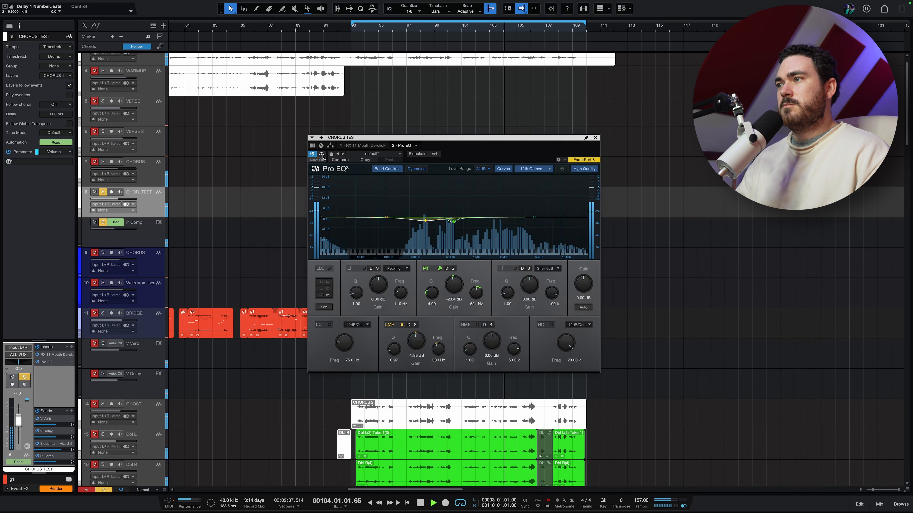
pyautogui.press('space')
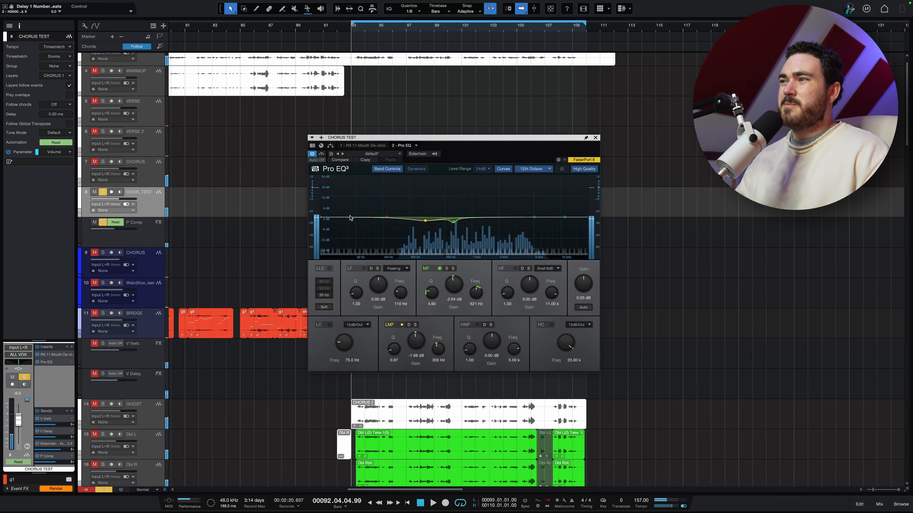
# Step: Enable the 12 dB/octave low cut and sweep its frequency from about 160 Hz up to about 600 Hz, listening during playback
pyautogui.moveTo(371, 218); pyautogui.dragTo(411, 225)
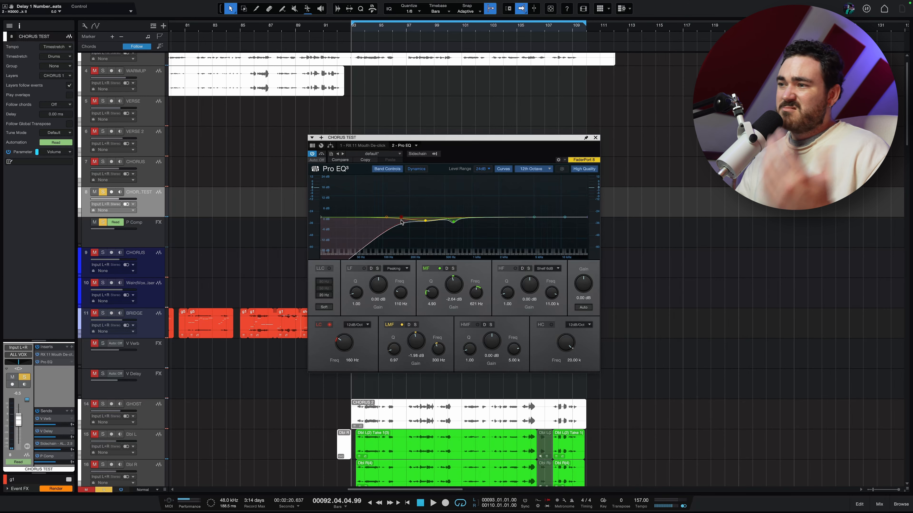
pyautogui.press('space')
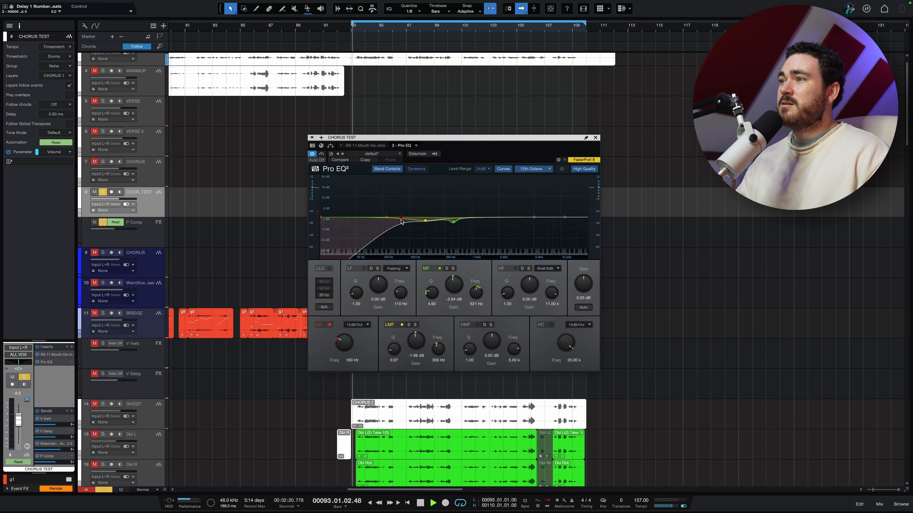
pyautogui.moveTo(402, 221)
pyautogui.mouseDown()
pyautogui.moveTo(434, 218)
pyautogui.moveTo(414, 219)
pyautogui.mouseUp()
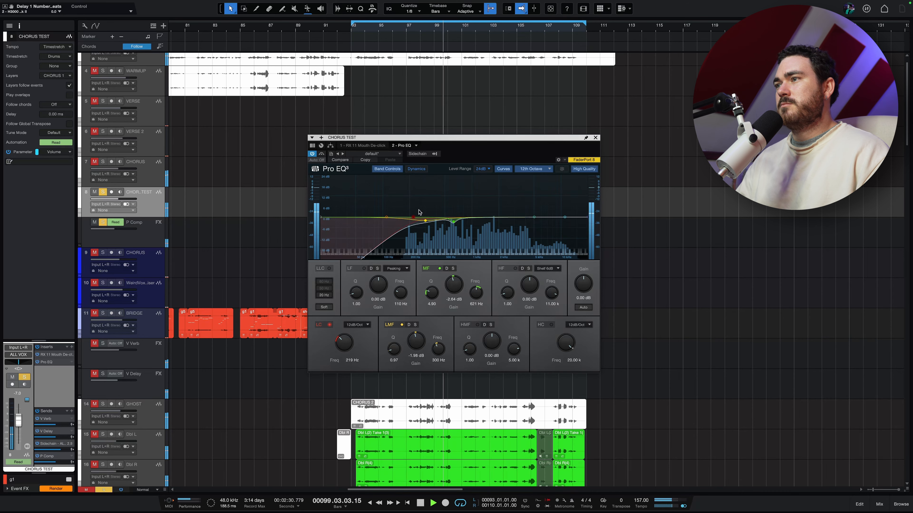
pyautogui.moveTo(414, 217); pyautogui.dragTo(418, 220)
pyautogui.press('space')
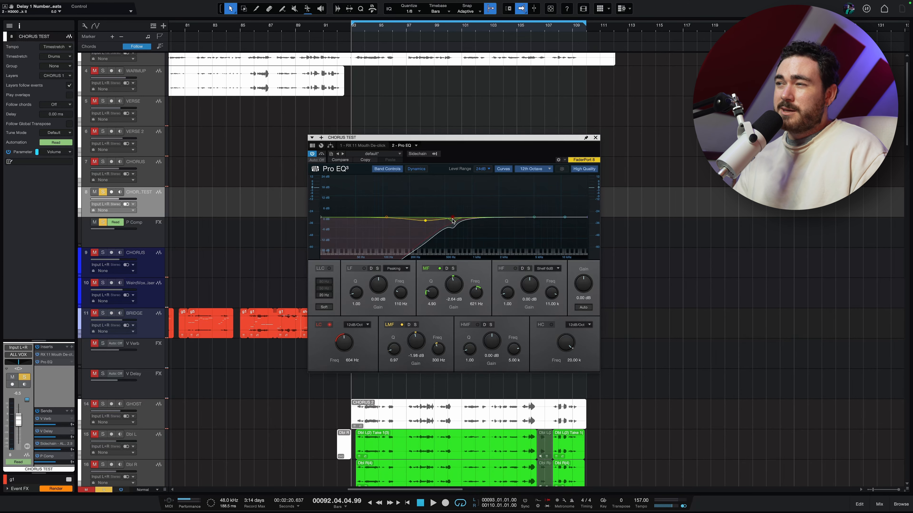
pyautogui.moveTo(428, 218); pyautogui.dragTo(456, 218)
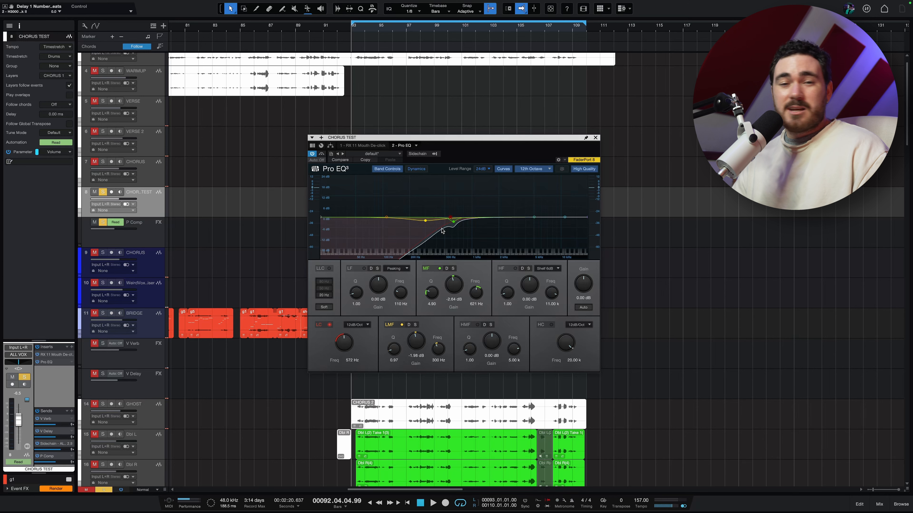
# Step: Bring the low cut back down to about 198 Hz and compare the soloed vocal with the EQ bypassed
pyautogui.moveTo(450, 221); pyautogui.dragTo(410, 217)
pyautogui.press('space')
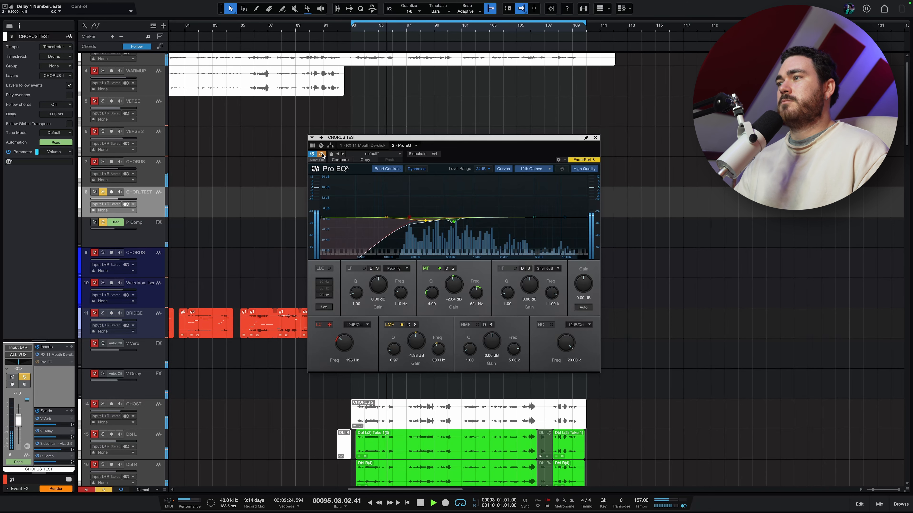
pyautogui.press('space')
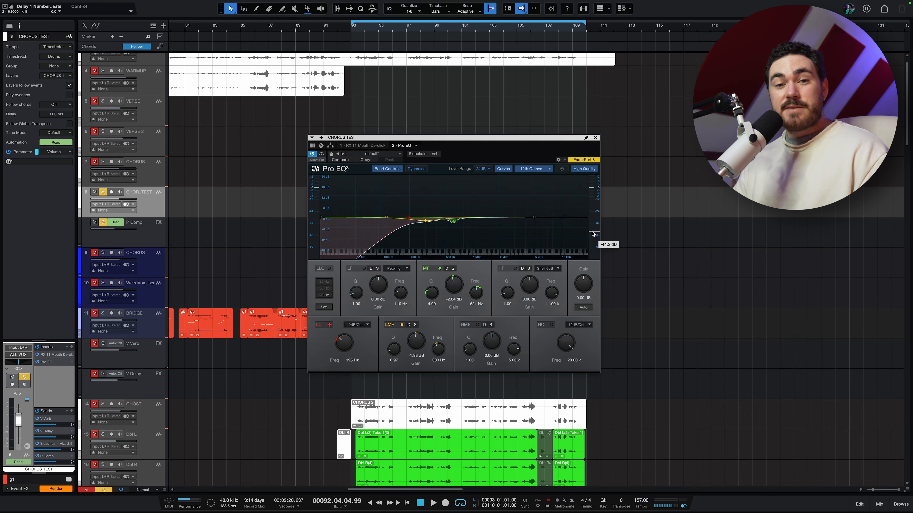
# Step: Play the vocal unsoloed in the mix at +4.0 dB track volume with automation shown, comparing the EQ on and bypassed
pyautogui.press('a')
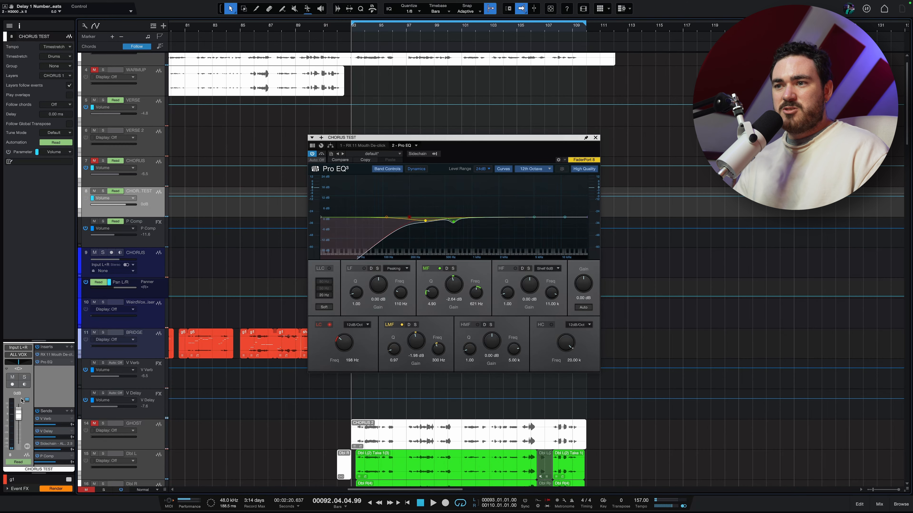
pyautogui.press('space')
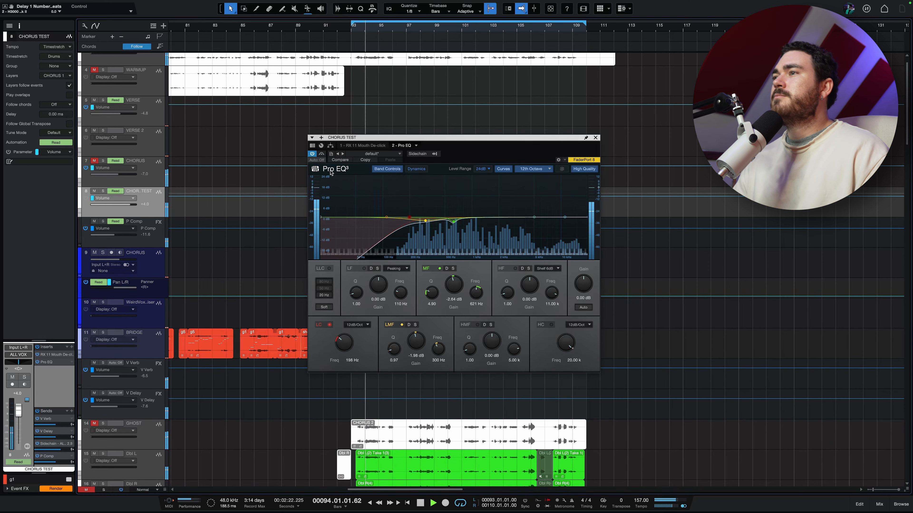
pyautogui.click(322, 155)
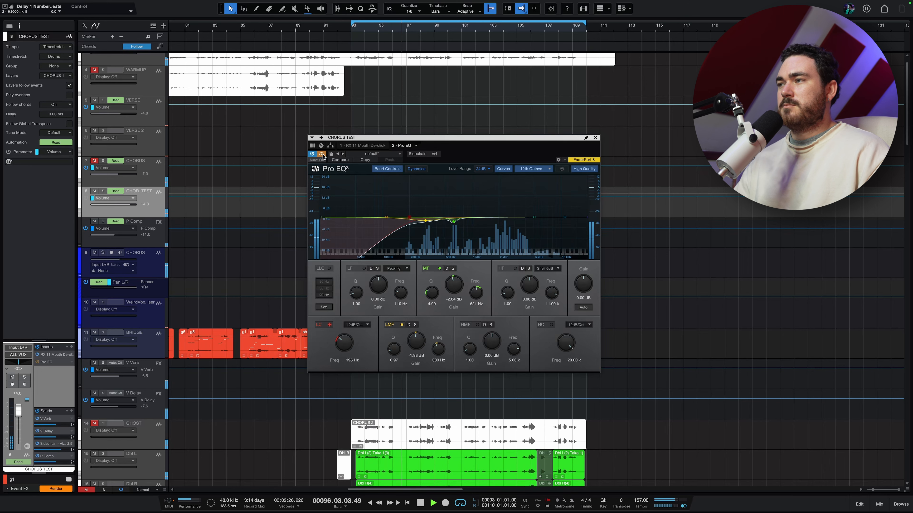
pyautogui.click(322, 154)
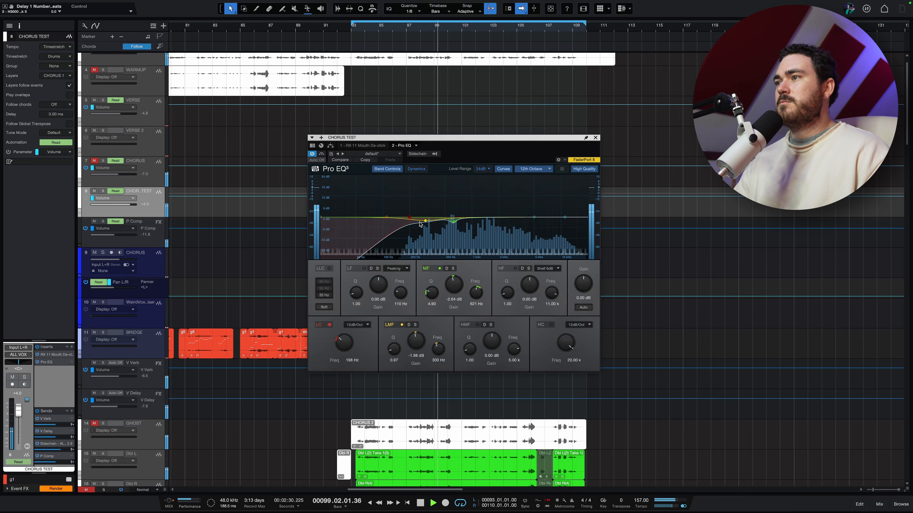
# Step: Lower the low cut frequency to about 176 Hz and stop playback
pyautogui.moveTo(409, 218); pyautogui.dragTo(406, 220)
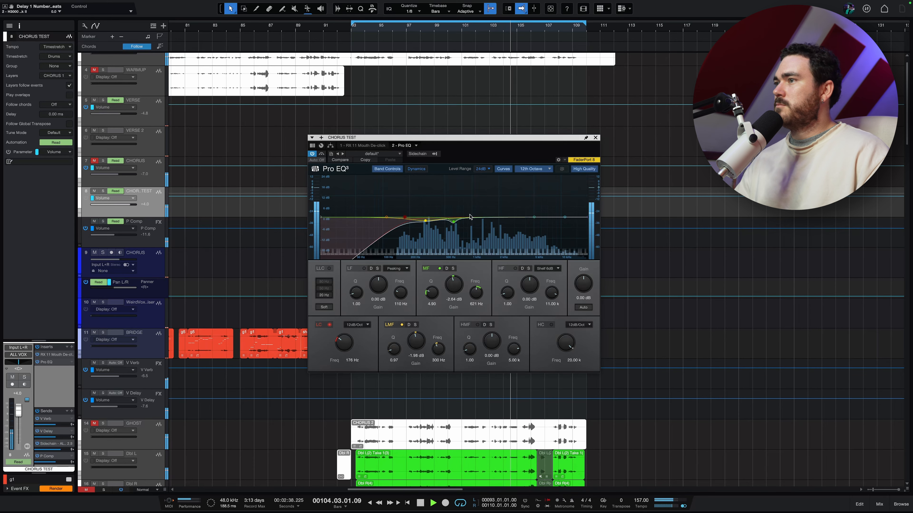
pyautogui.press('space')
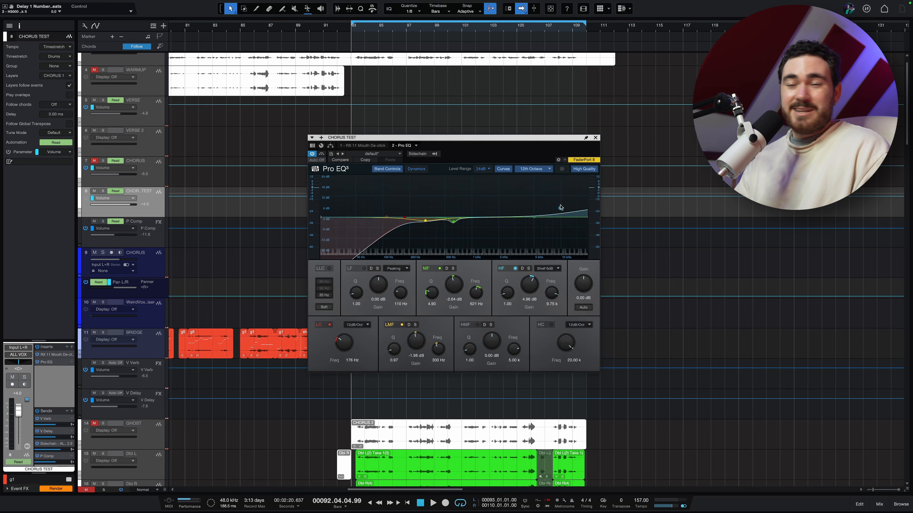
# Step: Audition a high shelf boost of about 5 dB near 10.7 kHz on the soloed vocal, switching the band off and on
pyautogui.press('s')
pyautogui.press('space')
pyautogui.moveTo(559, 209)
pyautogui.mouseDown()
pyautogui.moveTo(563, 216)
pyautogui.moveTo(556, 192)
pyautogui.moveTo(568, 178)
pyautogui.moveTo(564, 209)
pyautogui.mouseUp()
pyautogui.click(515, 269)
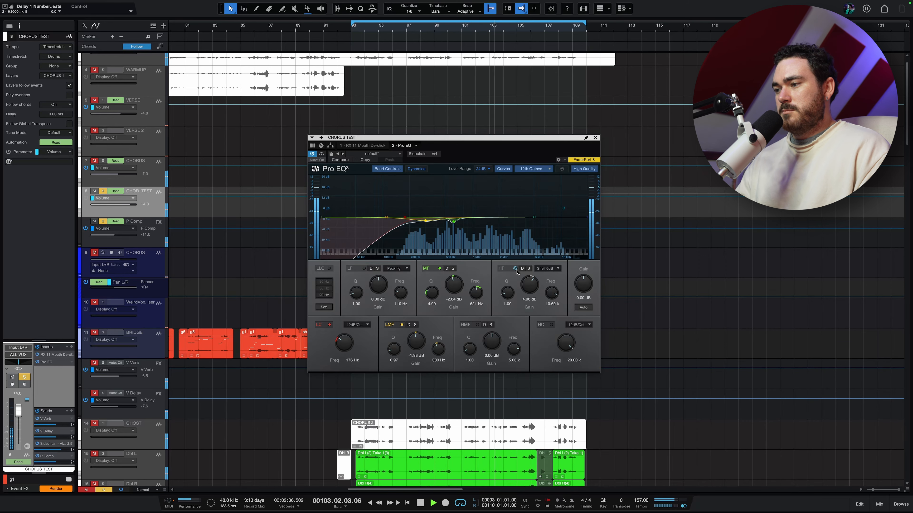
pyautogui.press('s')
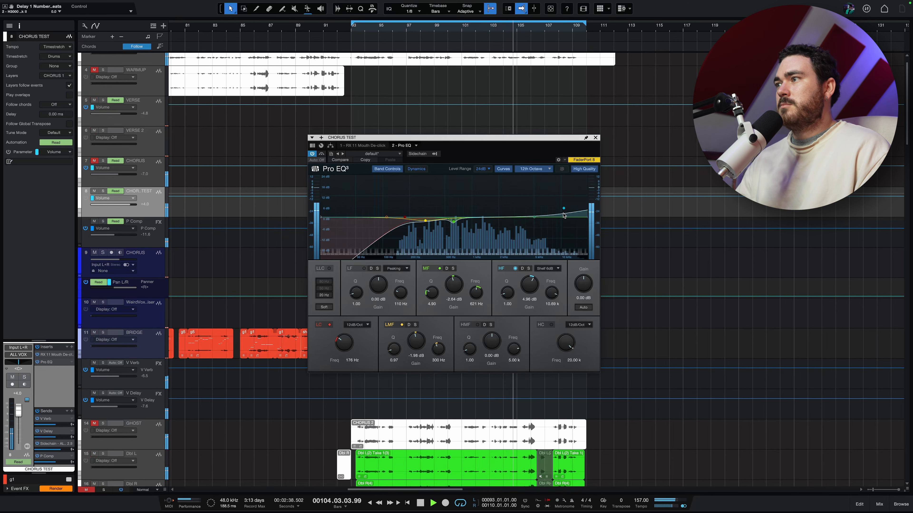
# Step: Try the high shelf in the full mix at about 15.8 kHz and at about 7 kHz
pyautogui.moveTo(564, 208); pyautogui.dragTo(574, 213)
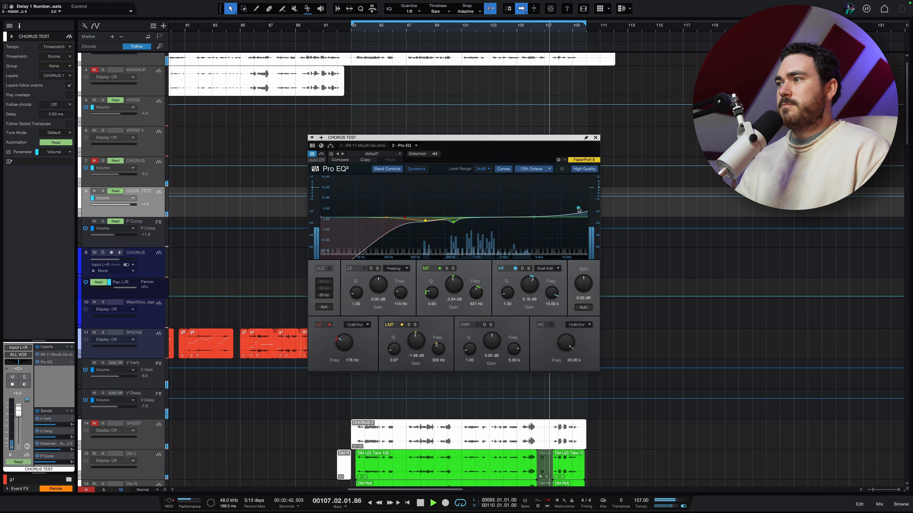
pyautogui.moveTo(579, 210); pyautogui.dragTo(547, 211)
pyautogui.press('space')
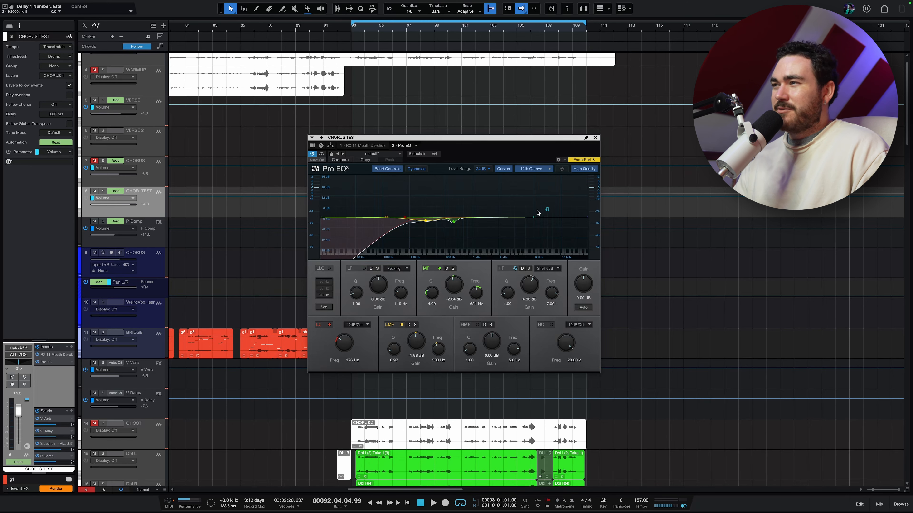
# Step: Set the high shelf to about 4 dB at 8.04 kHz and audition it with the vocal soloed
pyautogui.moveTo(547, 210)
pyautogui.mouseDown()
pyautogui.moveTo(569, 213)
pyautogui.moveTo(553, 212)
pyautogui.mouseUp()
pyautogui.press('s')
pyautogui.press('space')
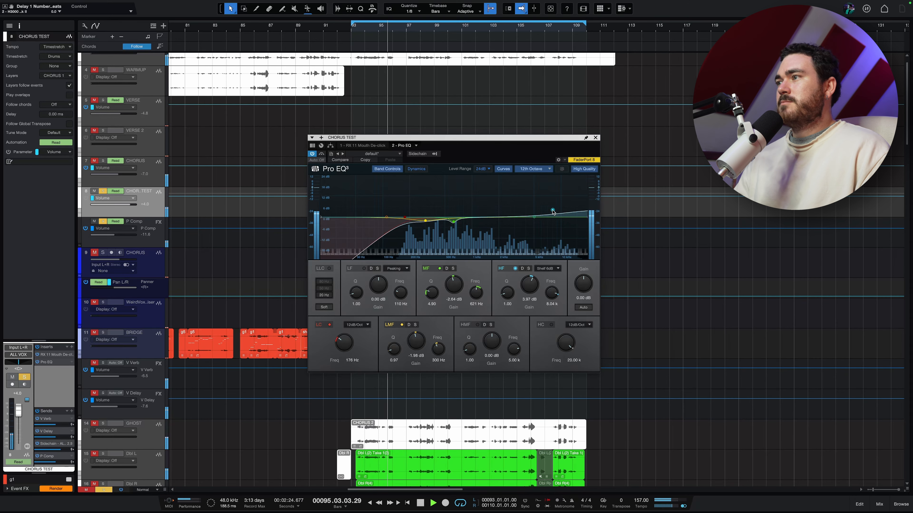
pyautogui.press('space')
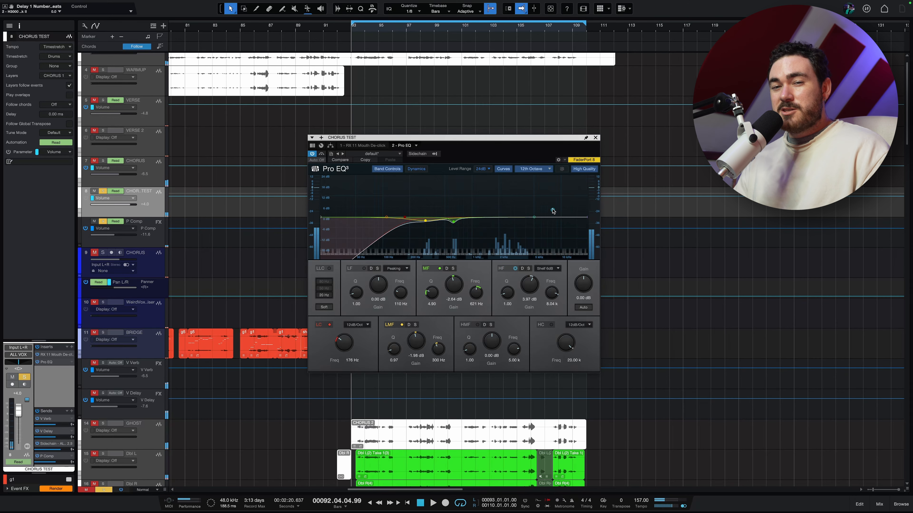
# Step: Reduce the high shelf to about 1.6 dB at 8.81 kHz and compare the band on and off during playback
pyautogui.moveTo(553, 211); pyautogui.dragTo(557, 216)
pyautogui.press('space')
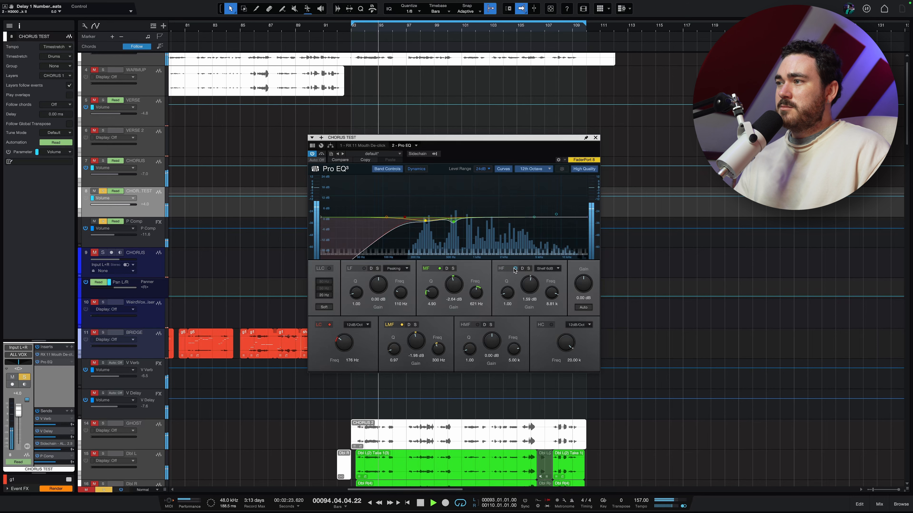
pyautogui.press('space')
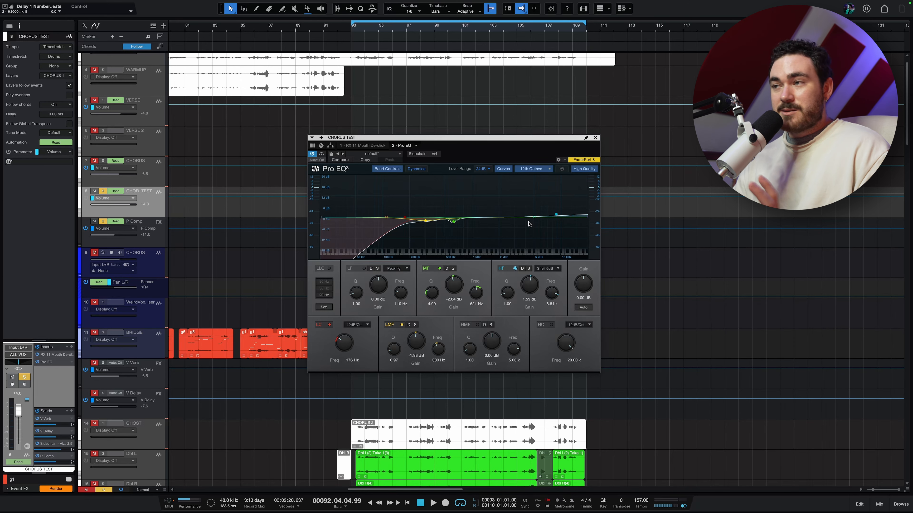
# Step: Enable the high-mid band with dynamic processing and set it to about 3.78 kHz with gain near -0.2 dB
pyautogui.moveTo(532, 216); pyautogui.dragTo(532, 193)
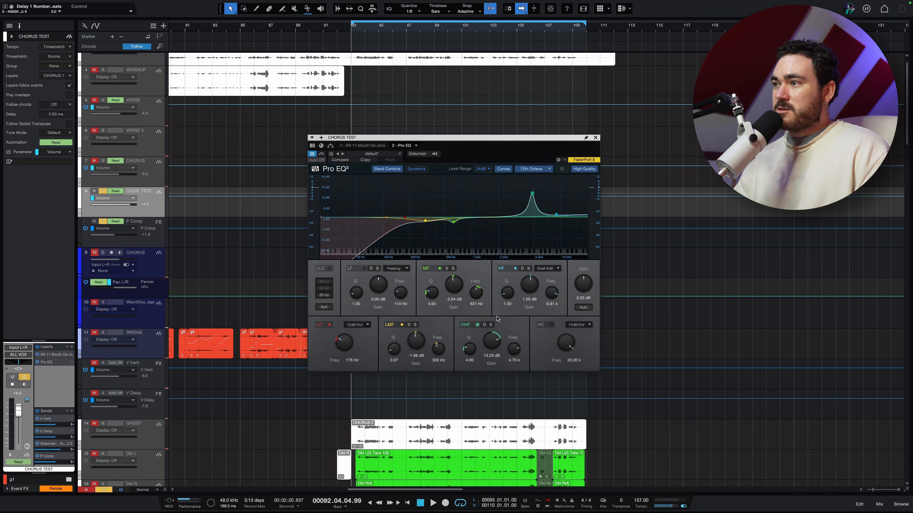
pyautogui.click(484, 326)
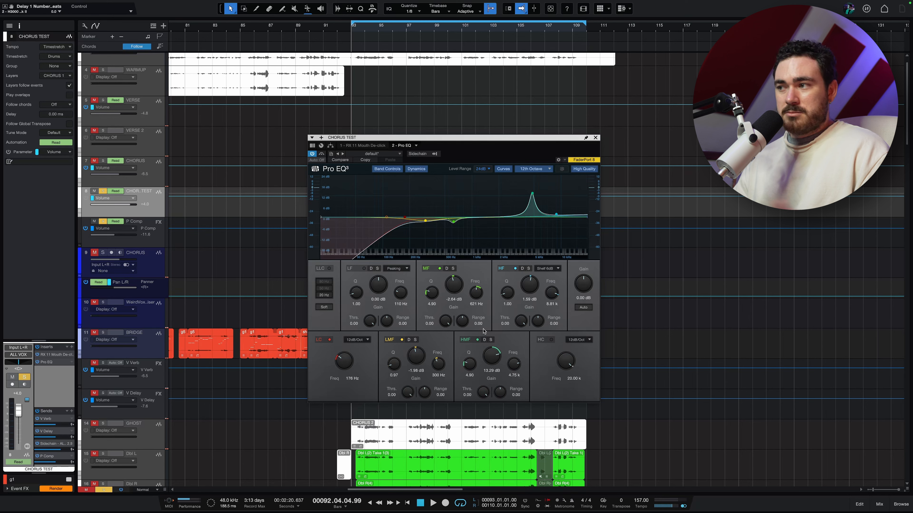
pyautogui.moveTo(532, 195); pyautogui.dragTo(524, 220)
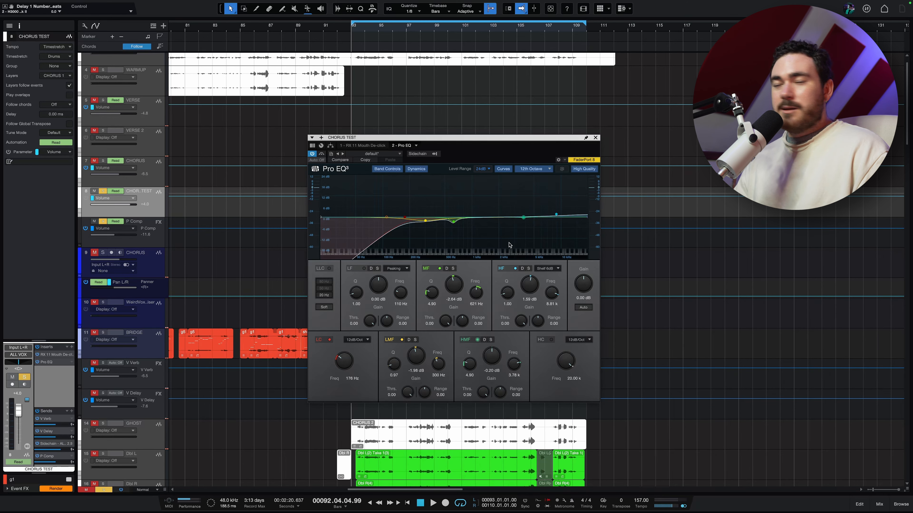
# Step: Boost the high-mid band to about 18.6 dB at 6.04 kHz with Q 7.30 and audition the harshness from around bar 102
pyautogui.press('space')
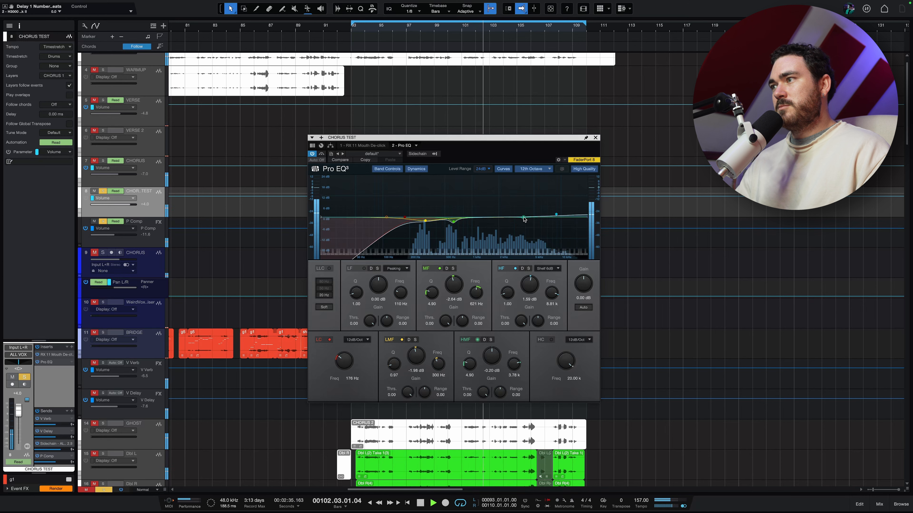
pyautogui.press('space')
pyautogui.moveTo(524, 219); pyautogui.dragTo(542, 184)
pyautogui.scroll(3, 543, 190)
pyautogui.press('space')
pyautogui.click(468, 26)
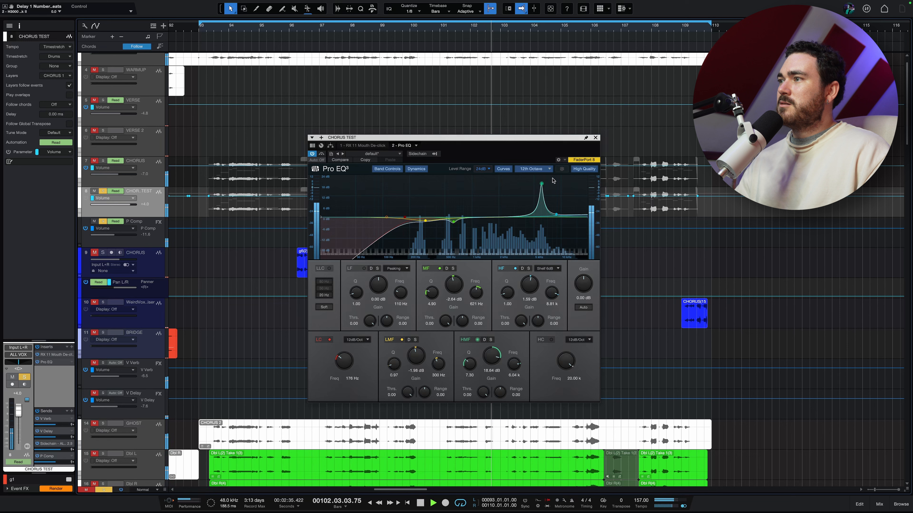
pyautogui.press('space')
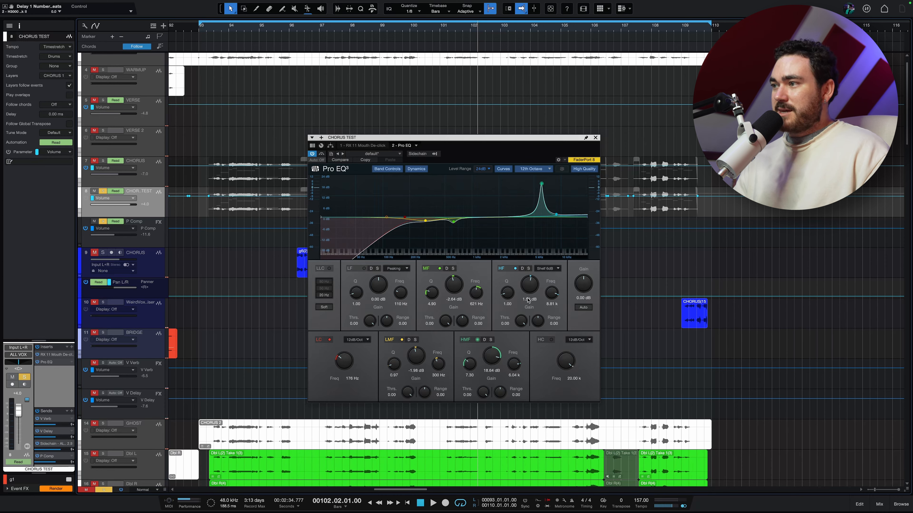
# Step: Reset the high-mid band's gain to 0 dB, set its dynamic range to about -7.9 dB, lower its threshold and audition it
pyautogui.doubleClick(492, 364)
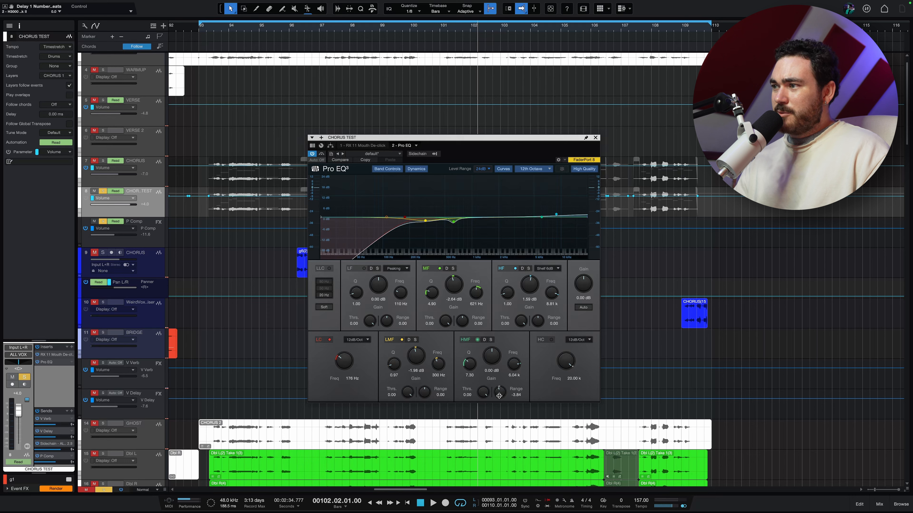
pyautogui.moveTo(502, 389); pyautogui.dragTo(501, 387)
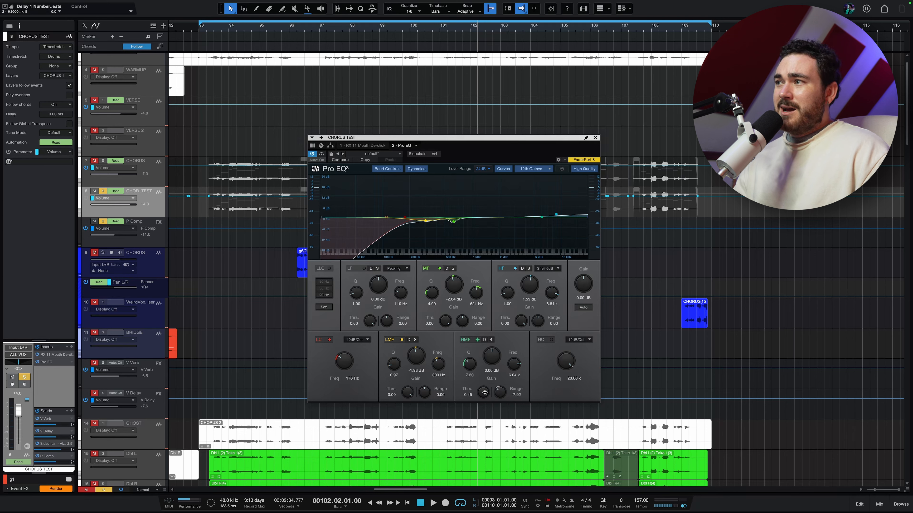
pyautogui.moveTo(484, 390); pyautogui.dragTo(484, 414)
pyautogui.press('space')
# Step: Enable dynamics on the high-mid band and tune it during playback to a threshold of -30.80 dB and a range of -13.44 dB
pyautogui.press('space')
pyautogui.click(485, 340)
pyautogui.press('space')
pyautogui.press('space')
pyautogui.moveTo(485, 391); pyautogui.dragTo(497, 334)
pyautogui.press('space')
pyautogui.press('space')
pyautogui.moveTo(482, 391)
pyautogui.mouseDown()
pyautogui.moveTo(480, 407)
pyautogui.moveTo(483, 384)
pyautogui.moveTo(483, 403)
pyautogui.moveTo(484, 396)
pyautogui.mouseUp()
pyautogui.press('space')
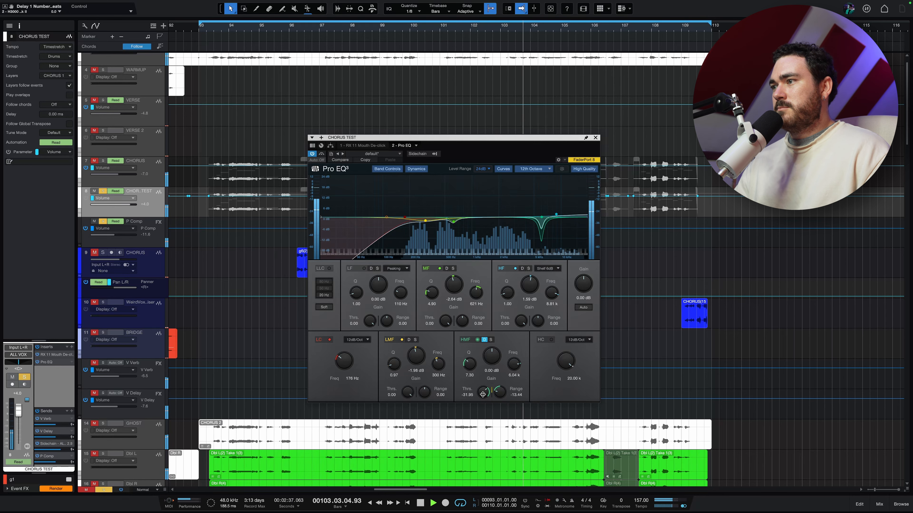
pyautogui.press('space')
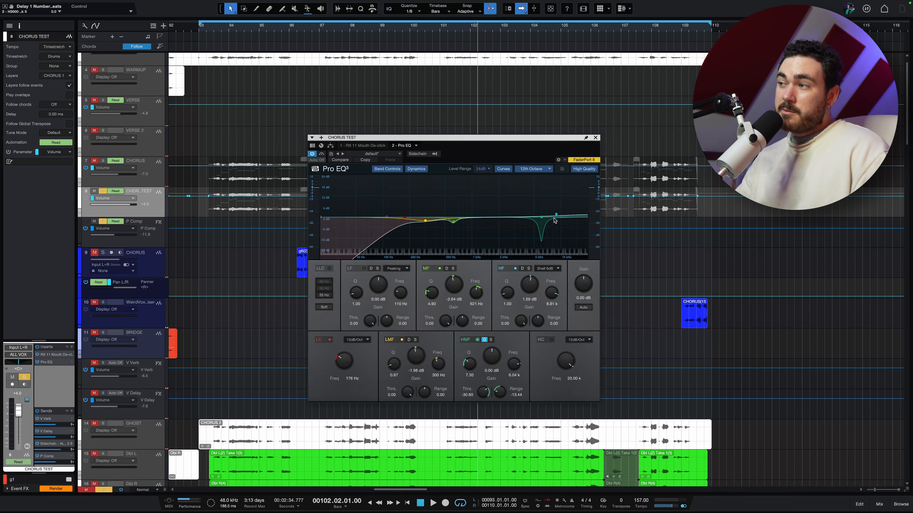
# Step: Compare the vocal with the dynamic high-mid band off and on during playback
pyautogui.press('space')
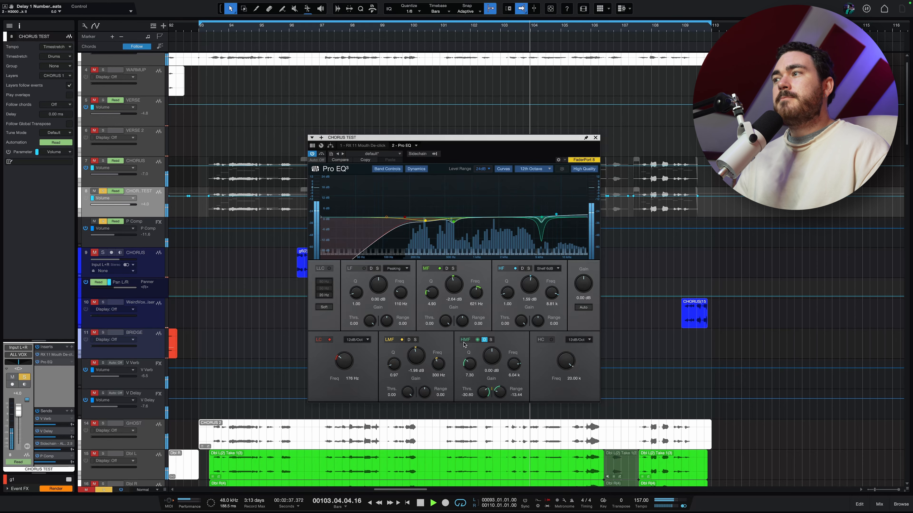
pyautogui.click(477, 339)
pyautogui.press('space')
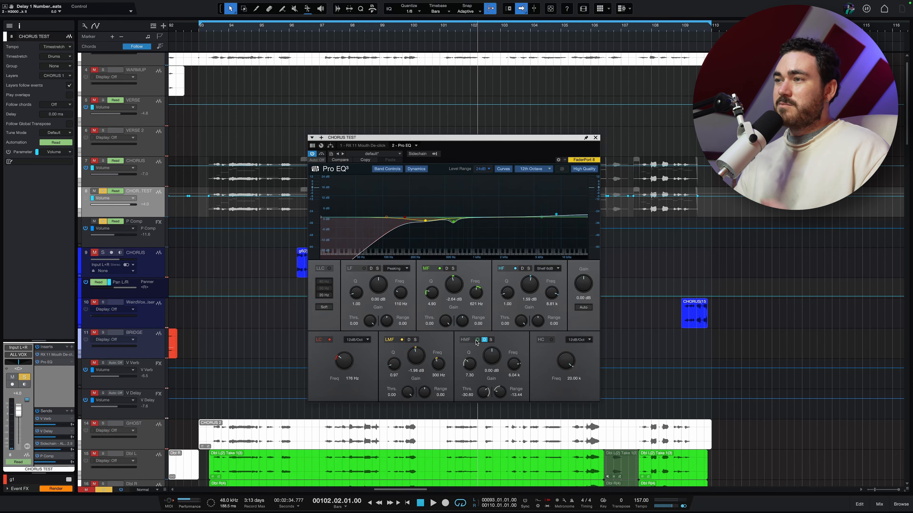
pyautogui.press('space')
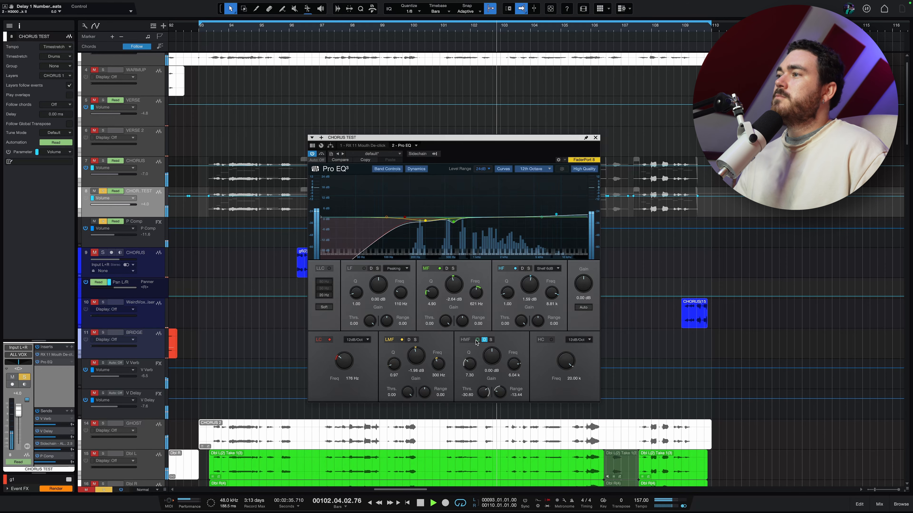
pyautogui.click(477, 340)
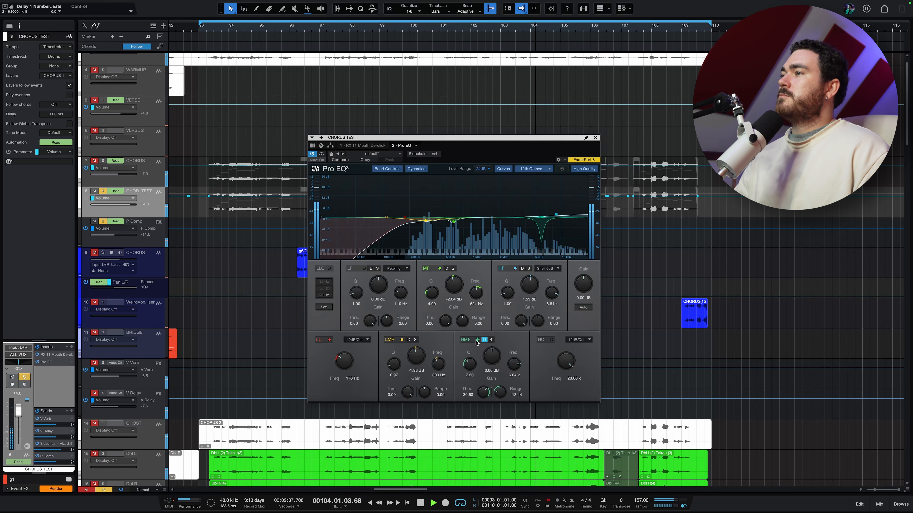
pyautogui.press('space')
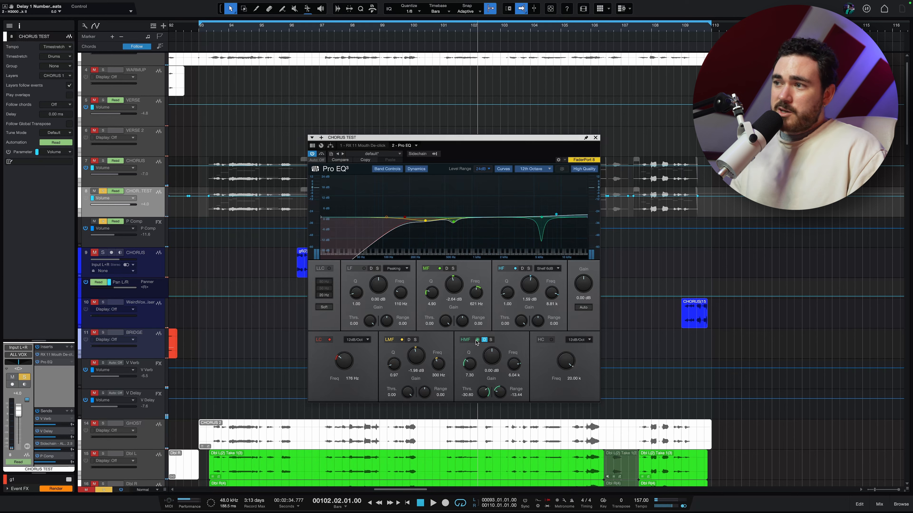